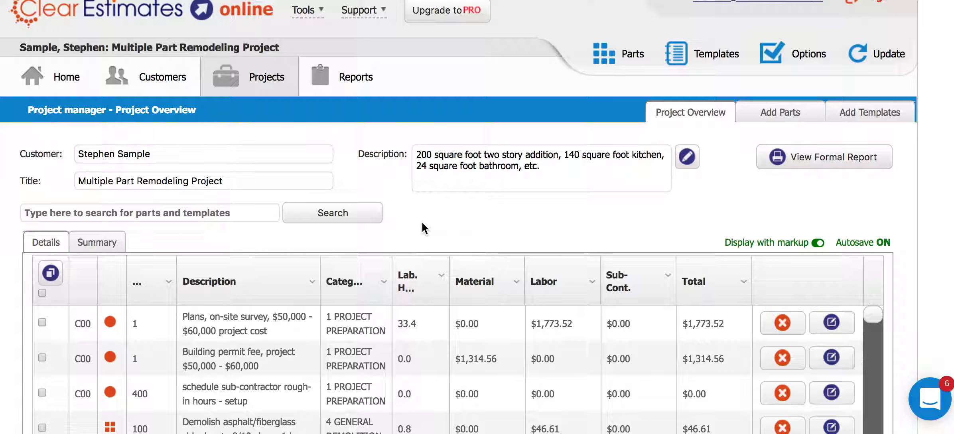
# Step: Open the boilerplate information for the Multiple Part Remodeling Project's reports
pyautogui.click(356, 82)
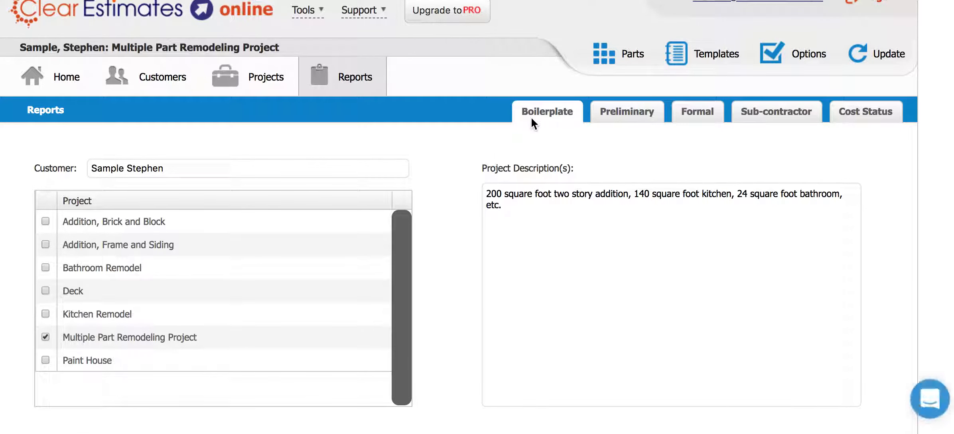
pyautogui.click(539, 116)
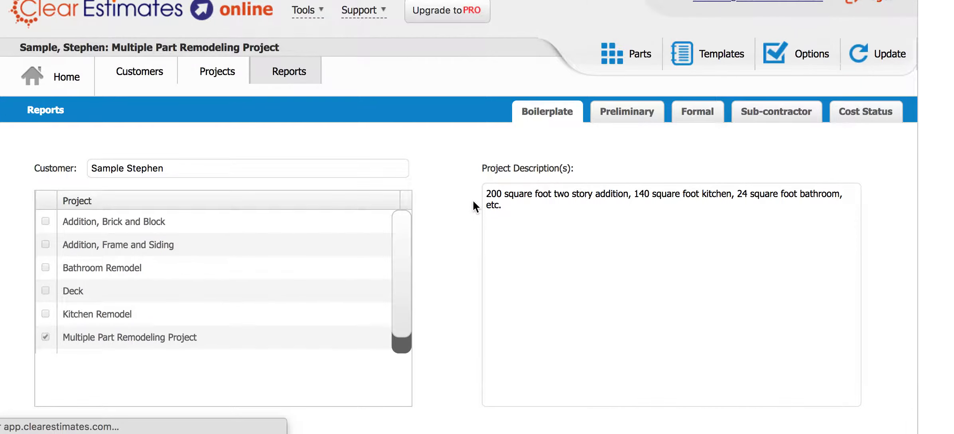
pyautogui.scroll(-4, 473, 202)
pyautogui.scroll(-7, 473, 201)
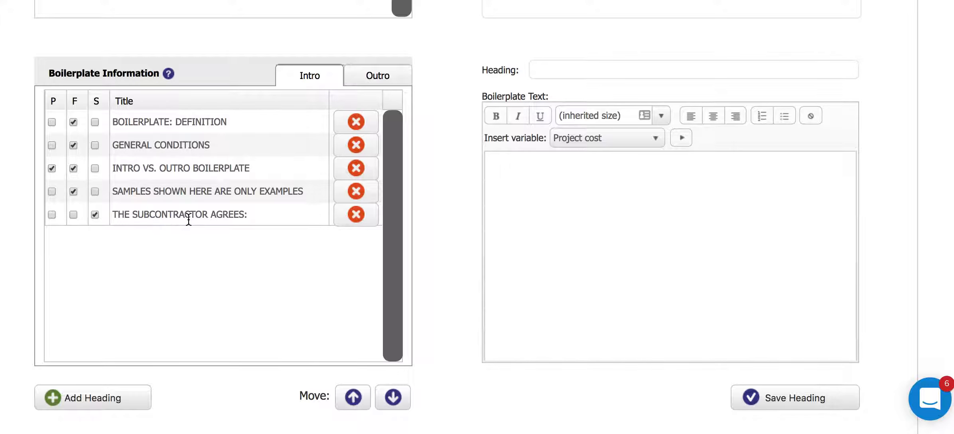
# Step: Review the text of the intro headings BOILERPLATE: DEFINITION, GENERAL CONDITIONS and INTRO VS. OUTRO BOILERPLATE
pyautogui.click(157, 122)
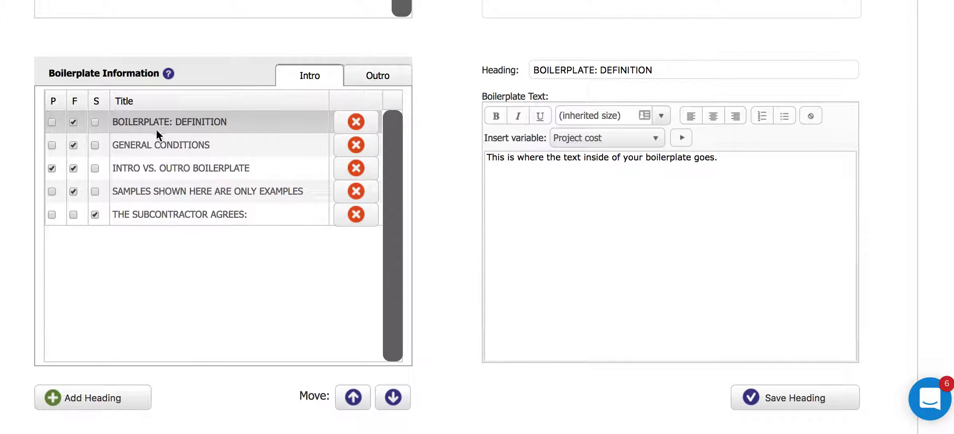
pyautogui.click(149, 146)
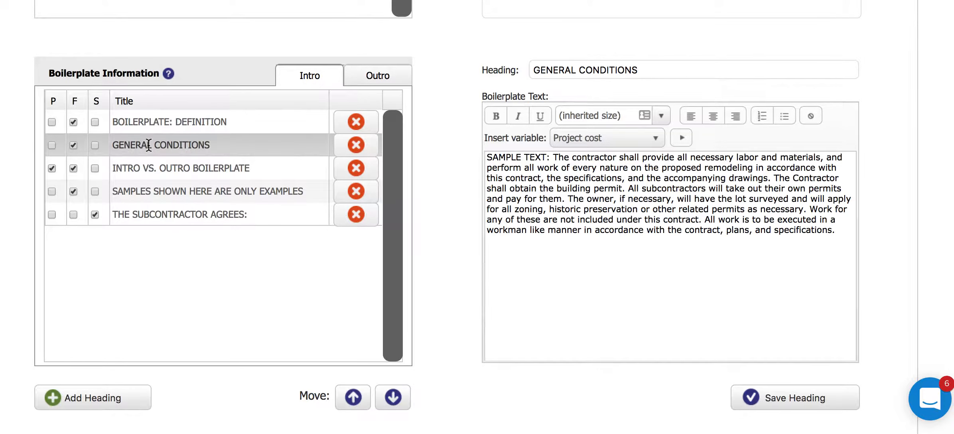
pyautogui.click(153, 172)
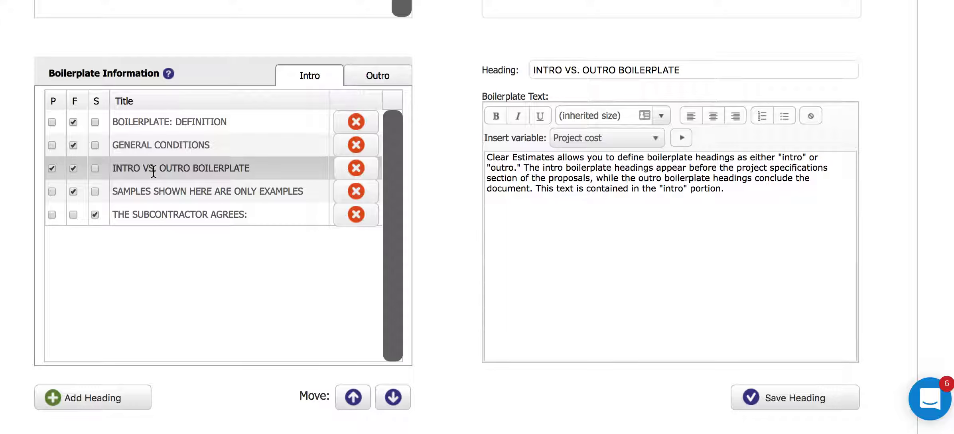
# Step: Rename the BOILERPLATE: DEFINITION intro heading as "This is the title"
pyautogui.click(157, 123)
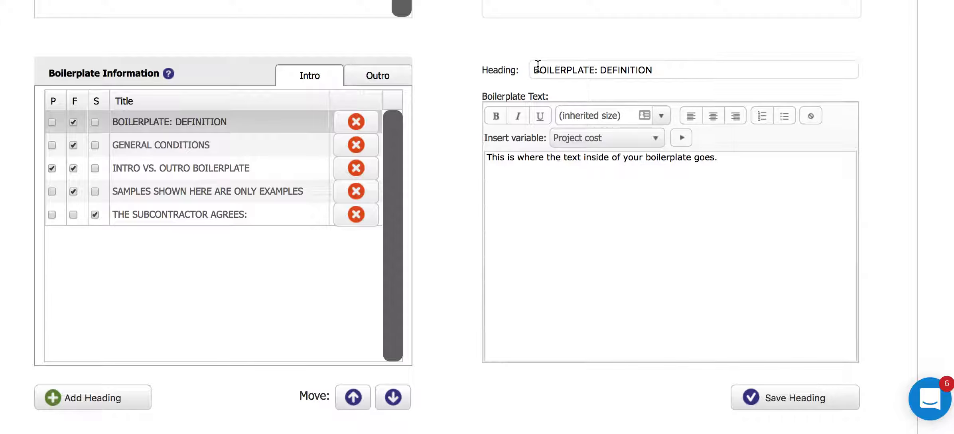
pyautogui.moveTo(671, 71); pyautogui.dragTo(529, 66)
pyautogui.write('This i')
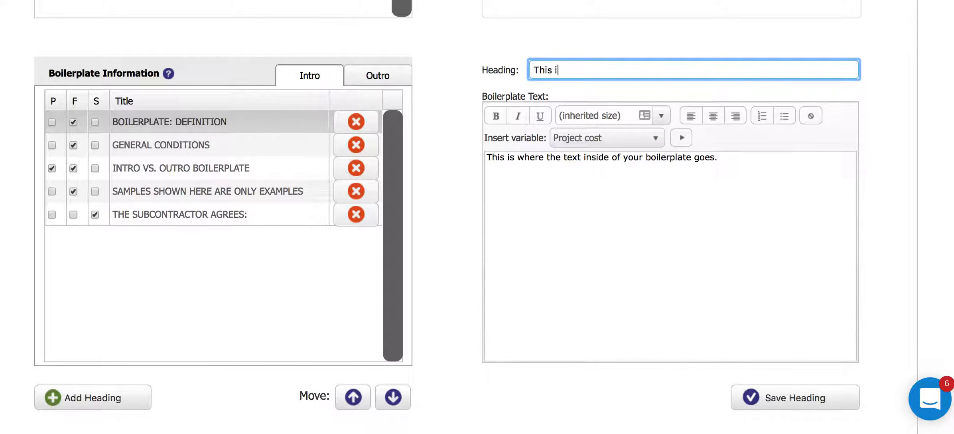
pyautogui.write('s the title')
pyautogui.click(543, 159)
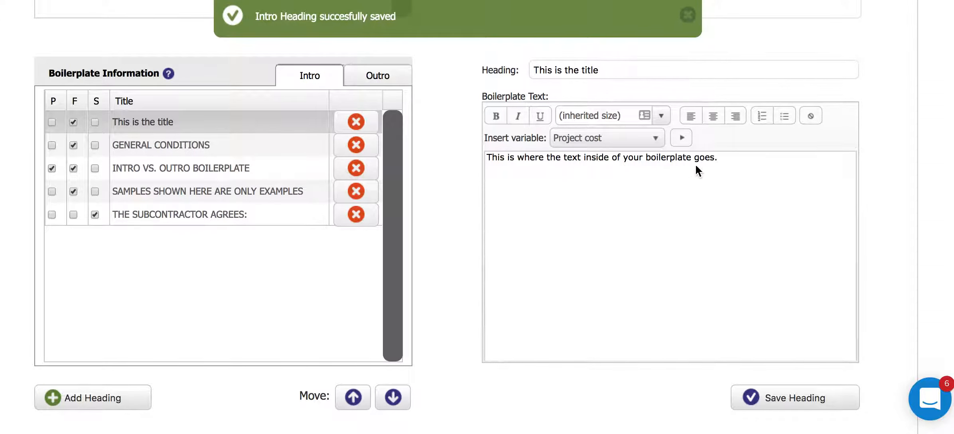
# Step: Replace the heading's boilerplate text with "This is my boilerplate." and save the heading
pyautogui.moveTo(720, 155); pyautogui.dragTo(486, 157)
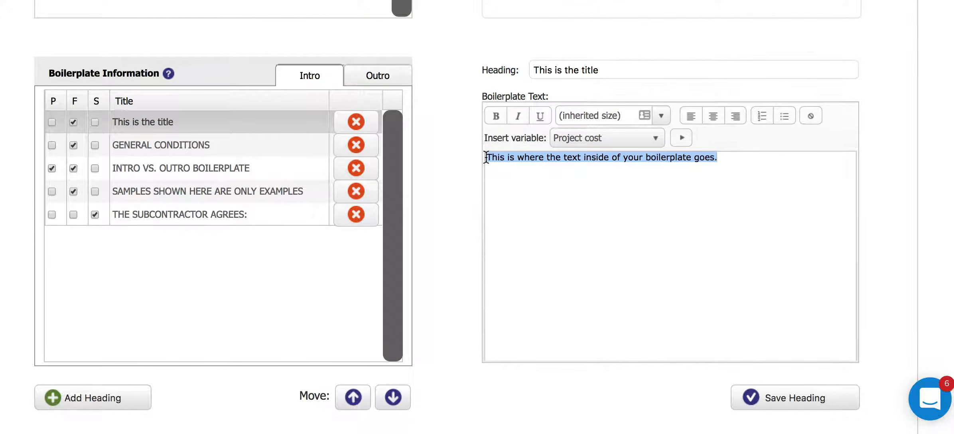
pyautogui.write('This is my boilerplate.')
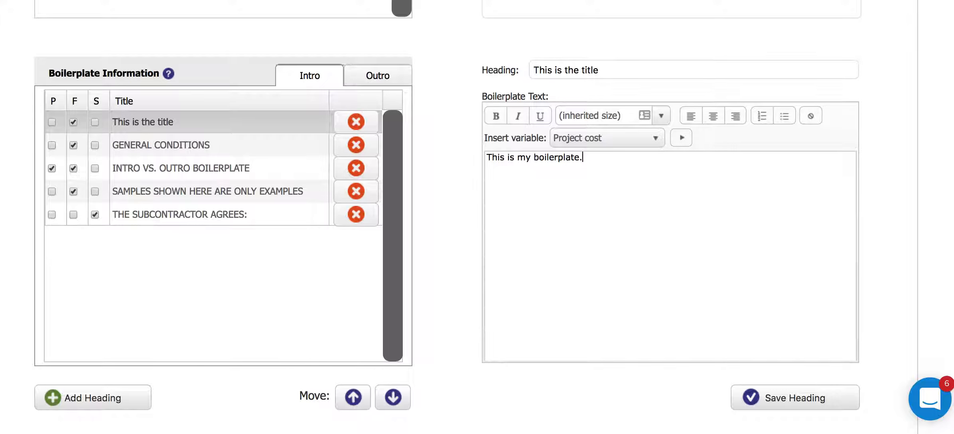
pyautogui.click(466, 191)
pyautogui.click(749, 403)
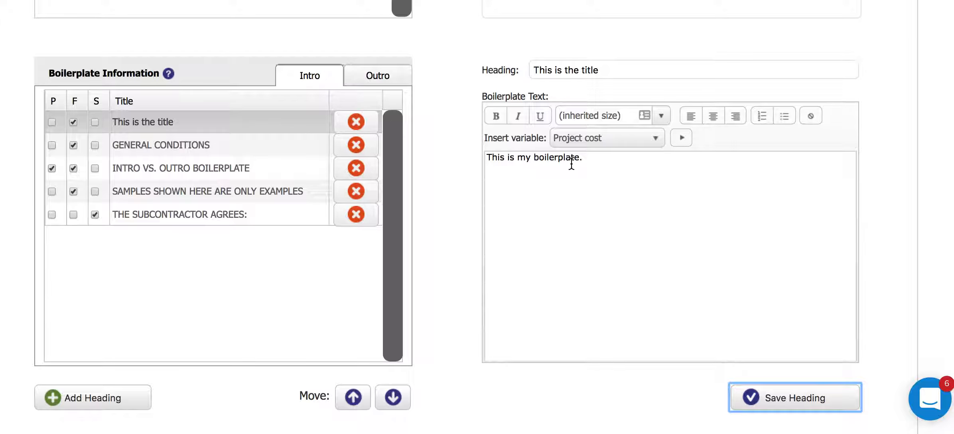
# Step: Replace the boilerplate text with the line "In this boilerplate we can underline, italicize and bold"
pyautogui.click(590, 159)
pyautogui.click(585, 158)
pyautogui.moveTo(586, 158); pyautogui.dragTo(493, 155)
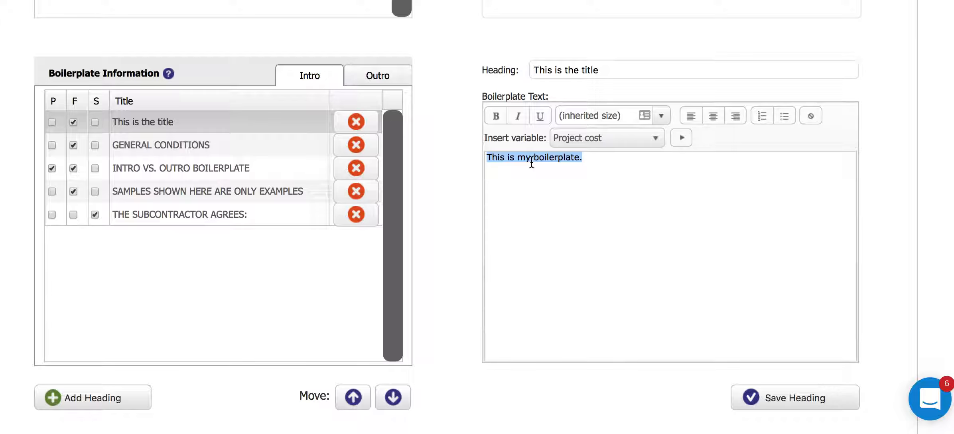
pyautogui.press('BackSpace')
pyautogui.write('In this ')
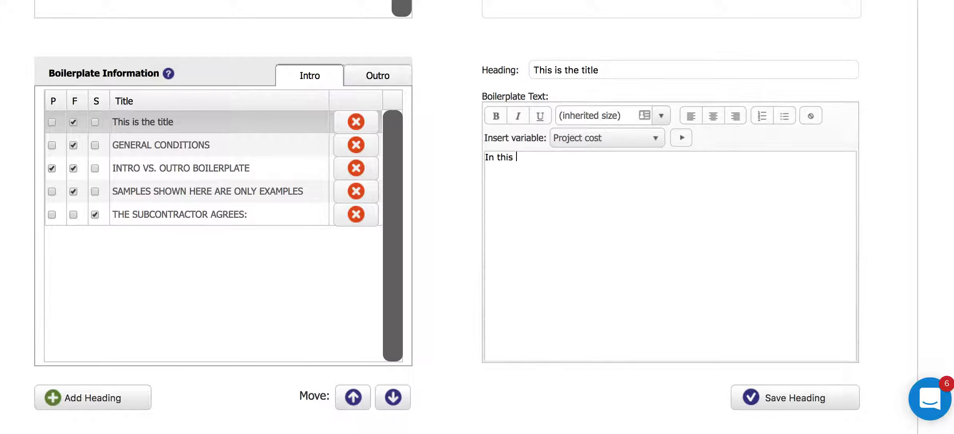
pyautogui.write('boilerplate we can ')
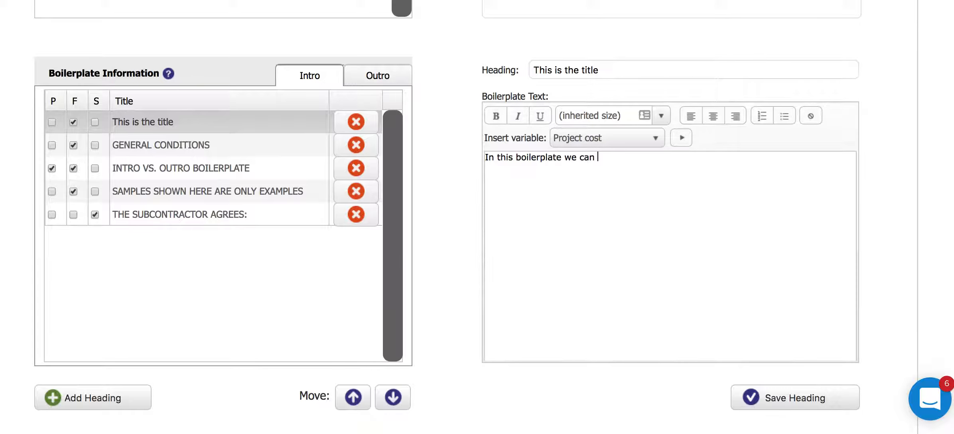
pyautogui.write('underline, italiz')
pyautogui.write('icize ')
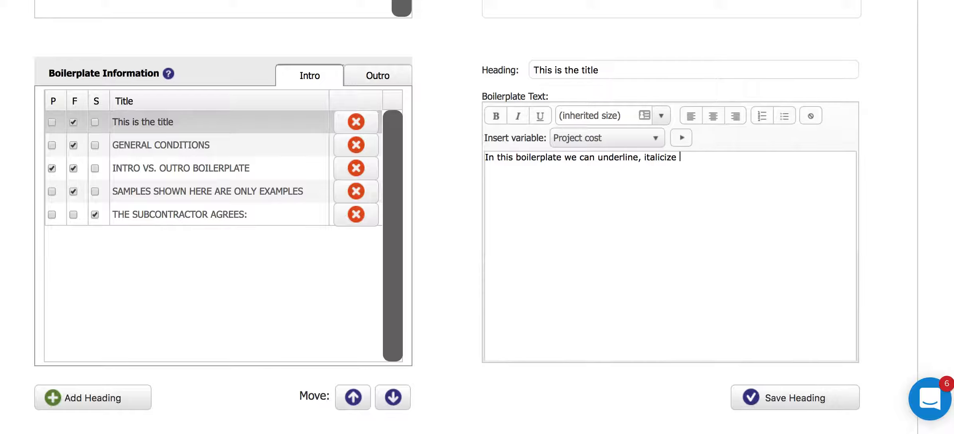
pyautogui.write('and bold')
# Step: Add the separate lines "We can create lists", "We can add variables" and "We can make certain font bigger" to the boilerplate text
pyautogui.press('Return')
pyautogui.write('we')
pyautogui.press('BackSpace')
pyautogui.press('BackSpace')
pyautogui.write('We can ')
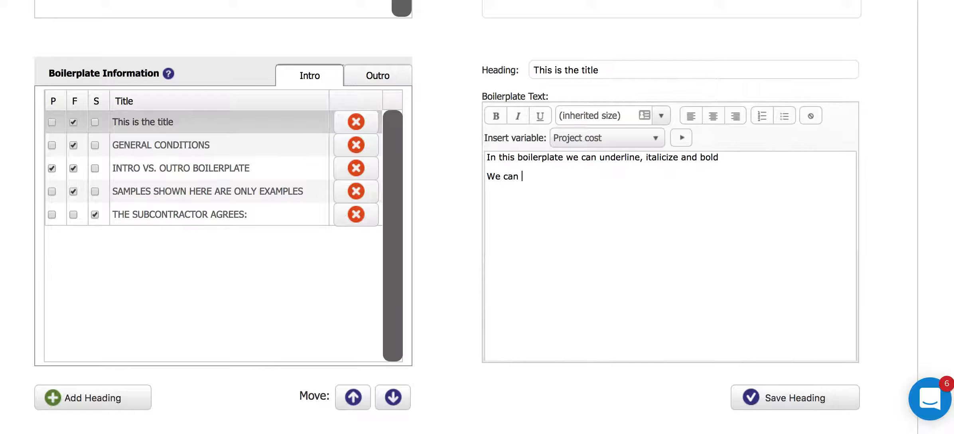
pyautogui.write('create lists')
pyautogui.press('Return')
pyautogui.write('We can add variables')
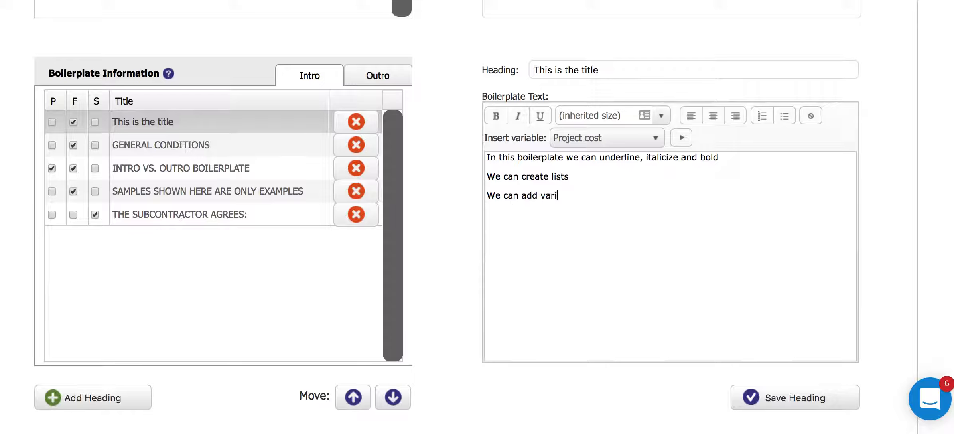
pyautogui.press('Return')
pyautogui.write('We can make certai')
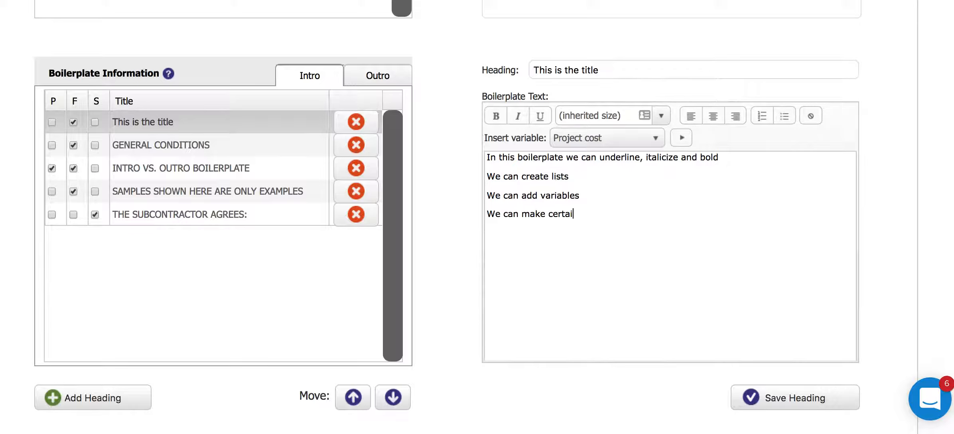
pyautogui.write('n font bigger')
pyautogui.press('Return')
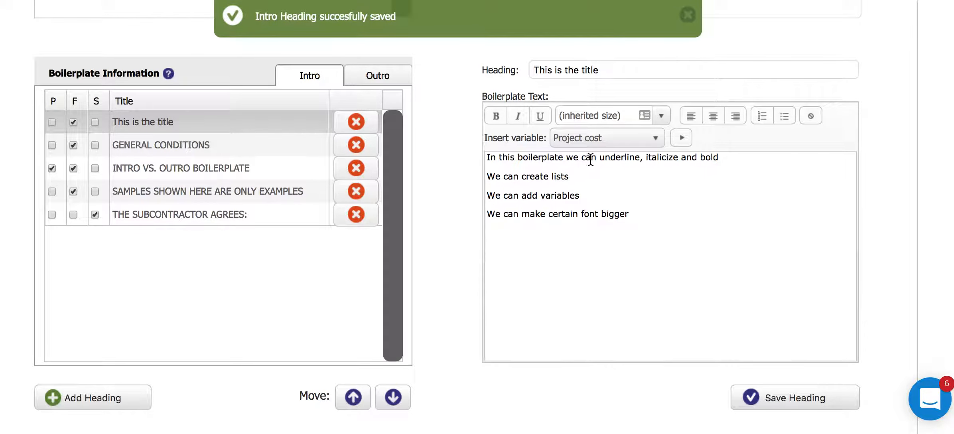
# Step: In the first line, format the word "underline" as underlined, "italicize" as italic and "bold" as bold
pyautogui.moveTo(600, 158); pyautogui.dragTo(640, 158)
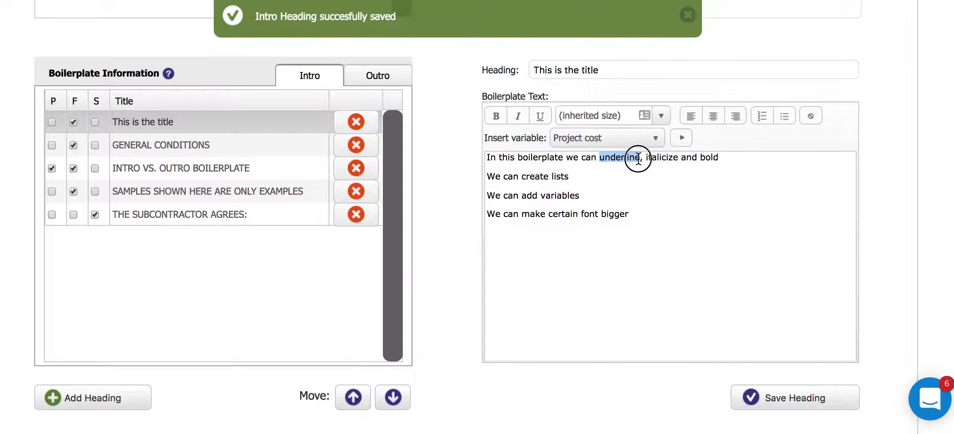
pyautogui.click(541, 118)
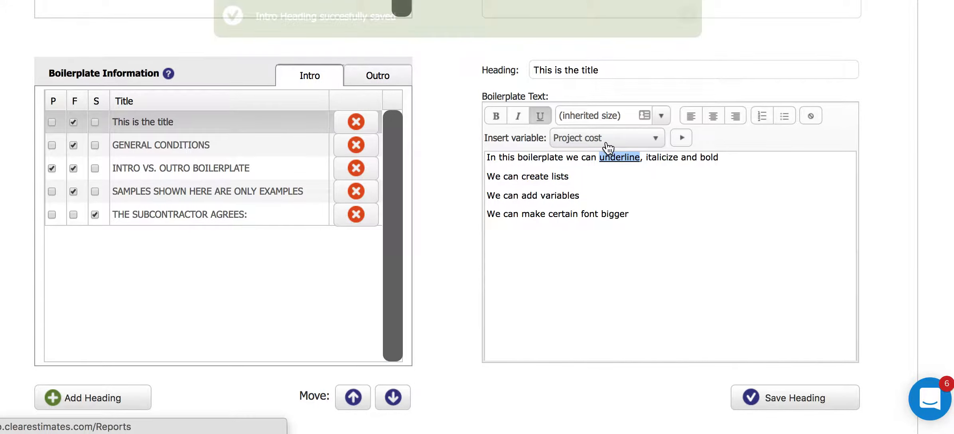
pyautogui.moveTo(646, 158); pyautogui.dragTo(678, 157)
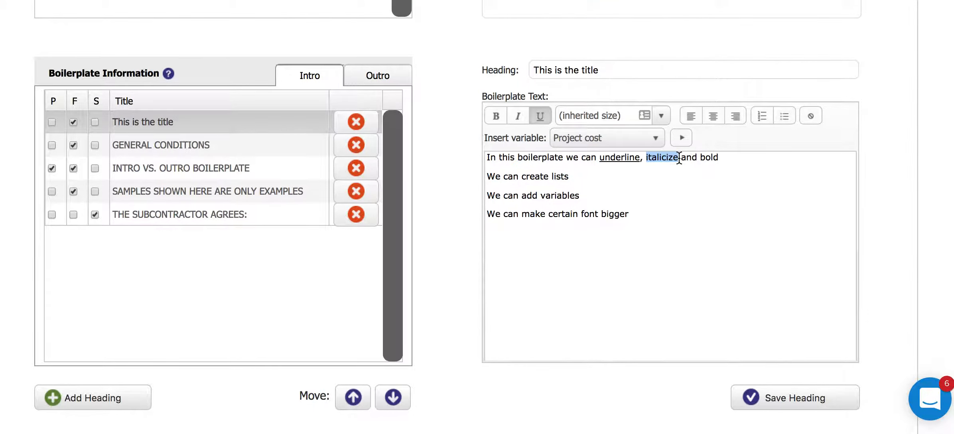
pyautogui.click(518, 116)
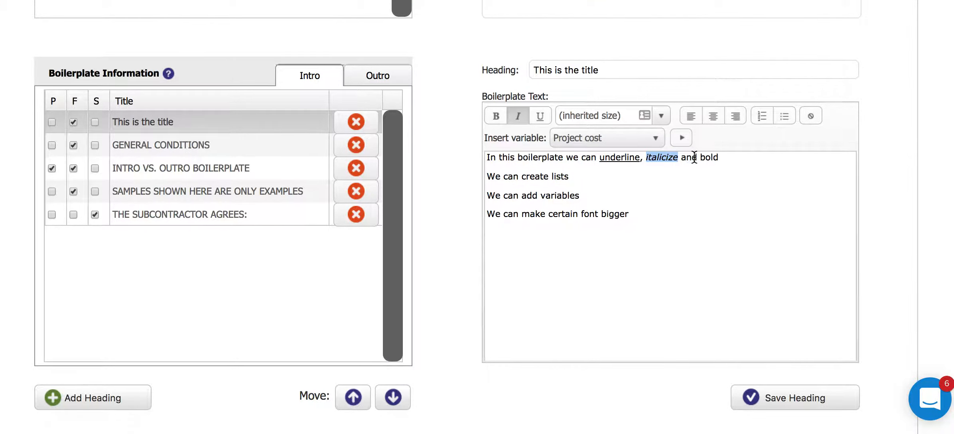
pyautogui.moveTo(702, 158); pyautogui.dragTo(721, 158)
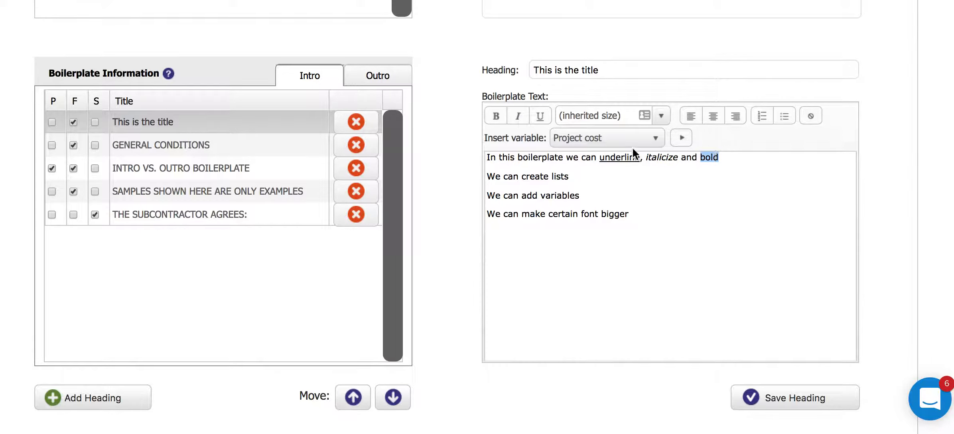
pyautogui.click(496, 116)
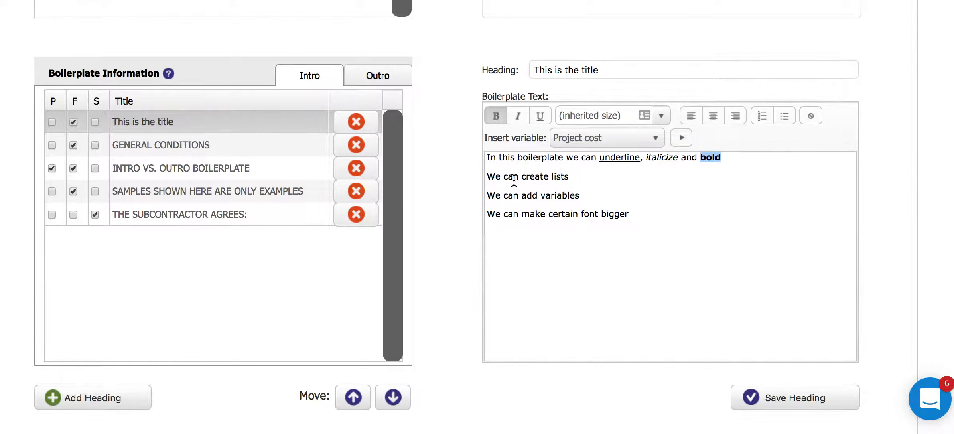
# Step: Turn the line "We can create lists" into a numbered list item
pyautogui.moveTo(488, 176); pyautogui.dragTo(582, 177)
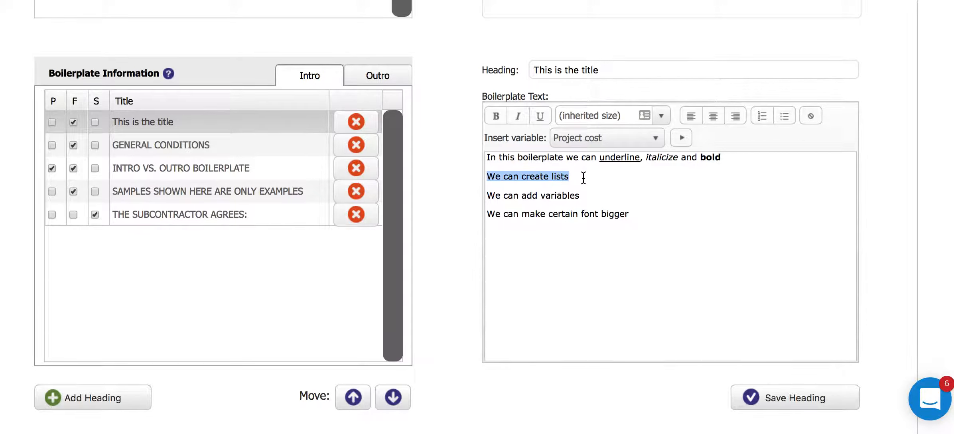
pyautogui.click(762, 118)
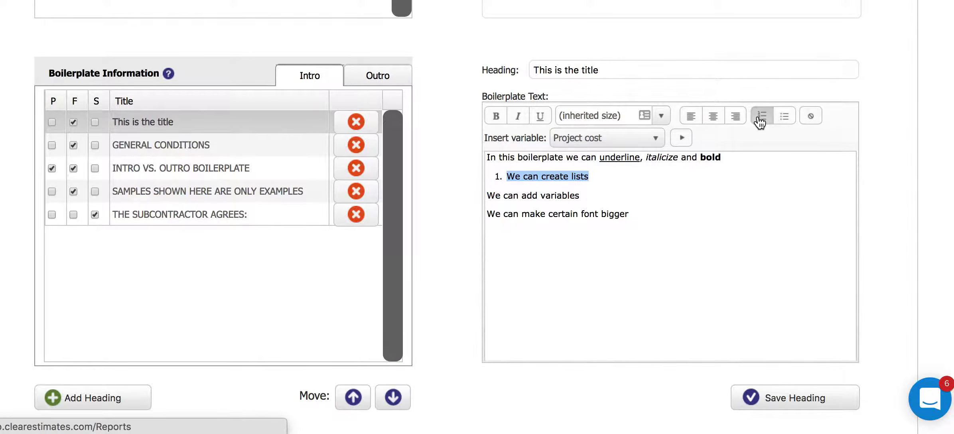
# Step: Look through the variables that can be inserted into the boilerplate text
pyautogui.moveTo(490, 198); pyautogui.dragTo(579, 197)
pyautogui.click(656, 144)
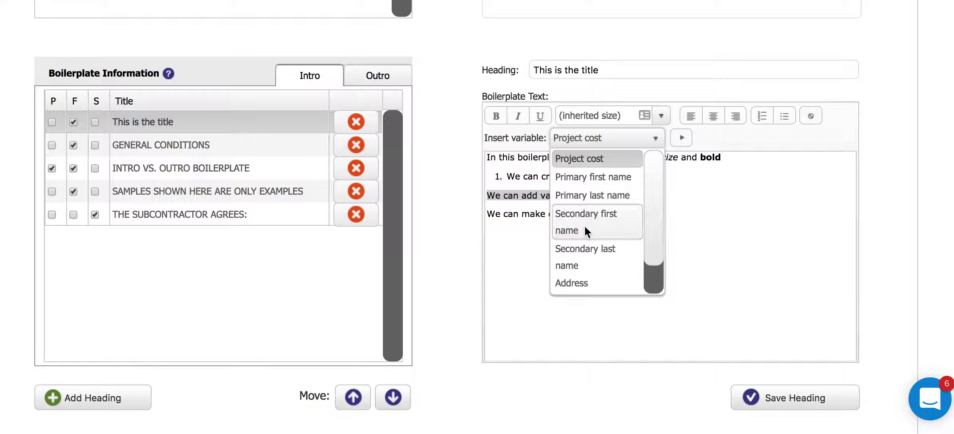
pyautogui.scroll(-2, 577, 266)
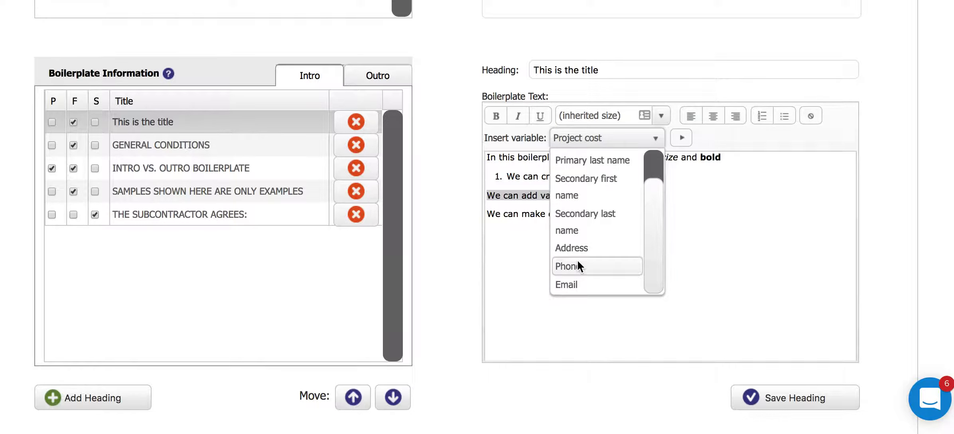
pyautogui.click(703, 189)
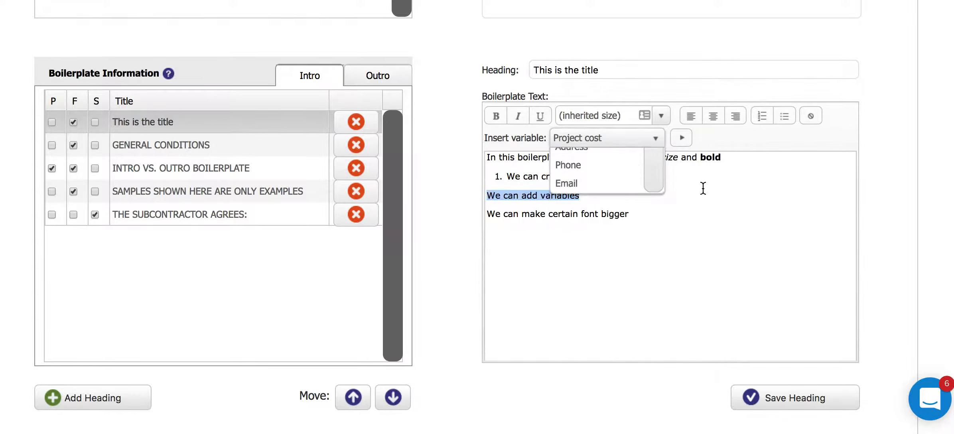
# Step: Replace the word "font" with "words" in the last line of the boilerplate text
pyautogui.moveTo(549, 214); pyautogui.dragTo(628, 213)
pyautogui.click(597, 215)
pyautogui.press('BackSpace')
pyautogui.press('BackSpace')
pyautogui.press('BackSpace')
pyautogui.press('BackSpace')
pyautogui.write('words')
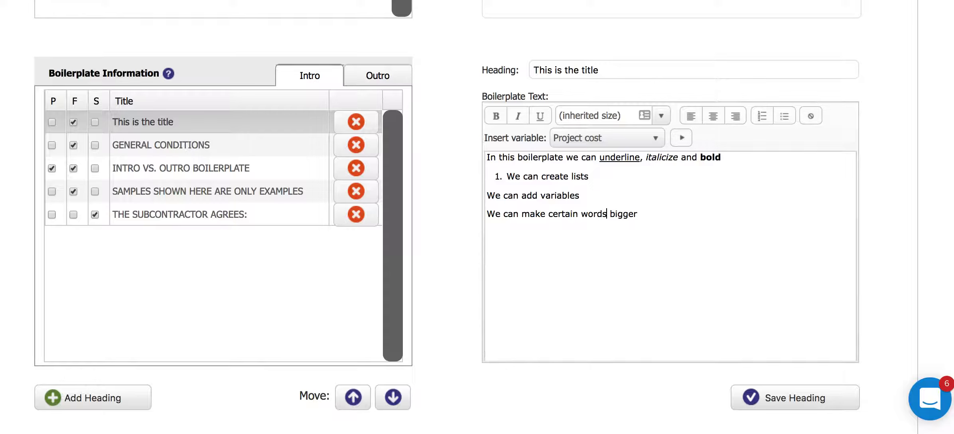
# Step: Set the font size of "certain words bigger" in the last line to 14 pt (medium)
pyautogui.moveTo(550, 214); pyautogui.dragTo(638, 215)
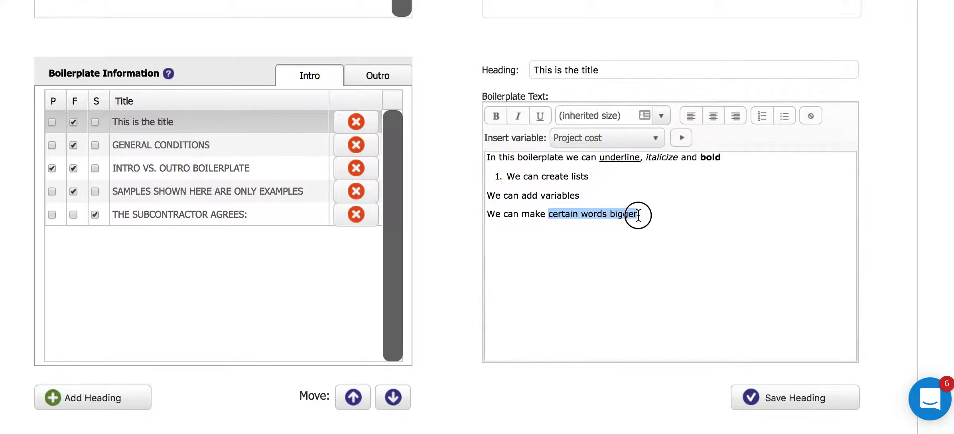
pyautogui.click(662, 116)
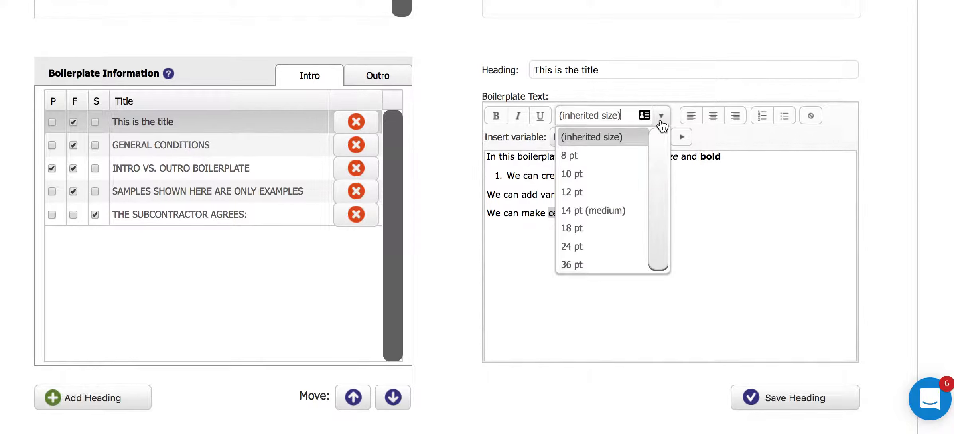
pyautogui.click(596, 210)
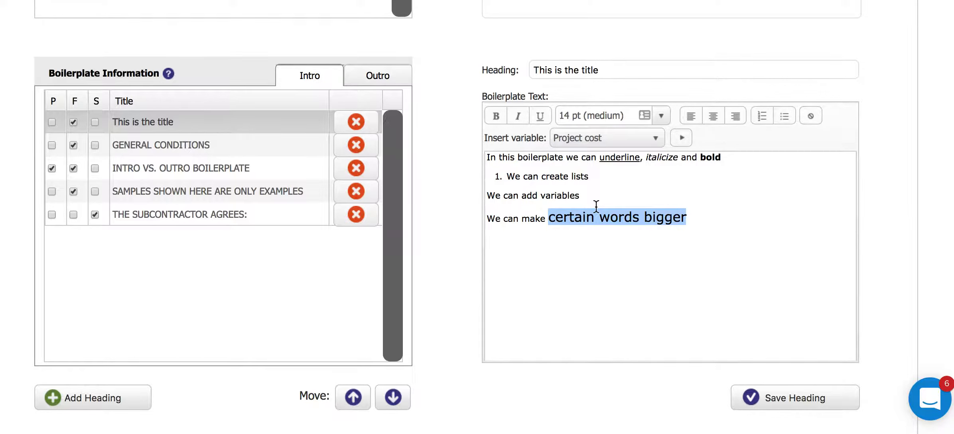
# Step: Add a new line reading "This text is centered" at the end of the boilerplate text
pyautogui.click(705, 218)
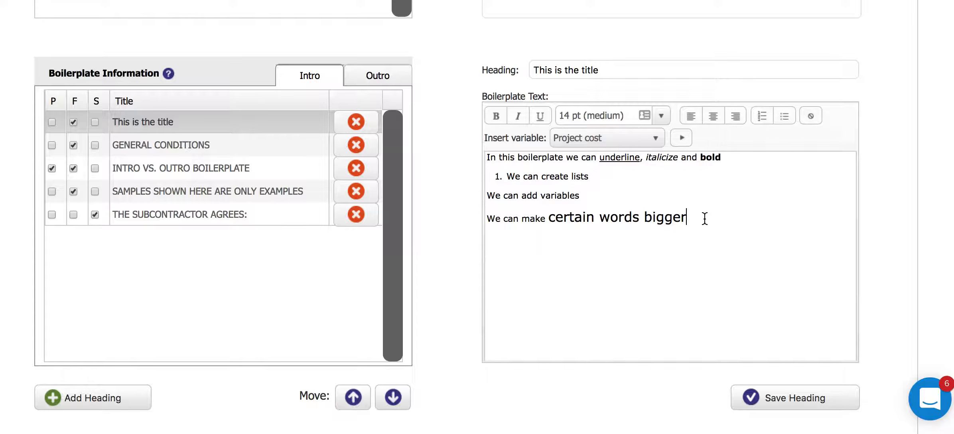
pyautogui.press('Return')
pyautogui.write('This text ')
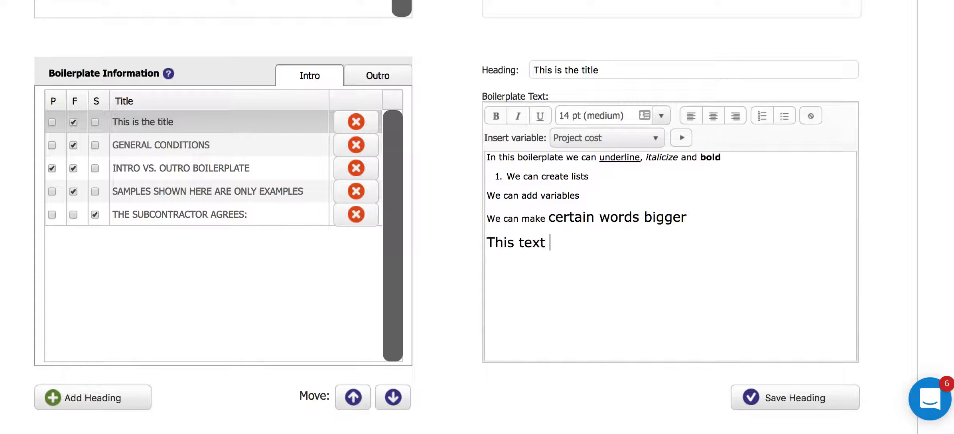
pyautogui.write('is centered')
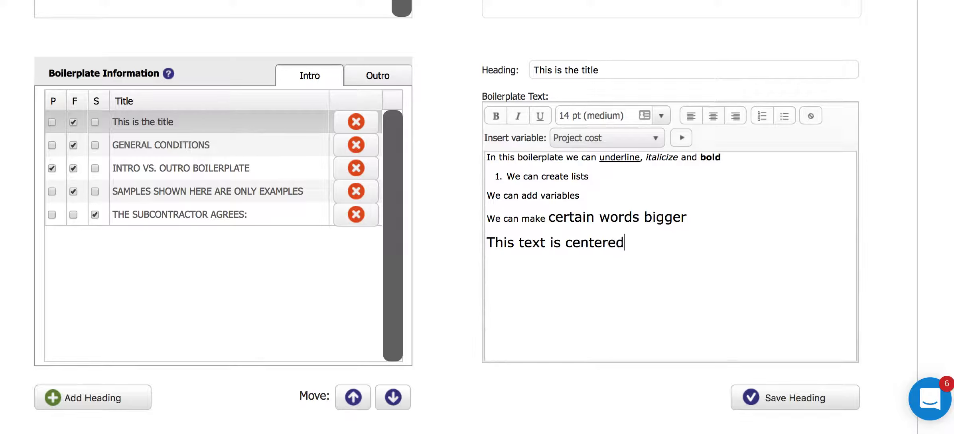
# Step: Center the line "This text is centered" and save the heading
pyautogui.moveTo(624, 244); pyautogui.dragTo(487, 242)
pyautogui.click(713, 121)
pyautogui.click(682, 294)
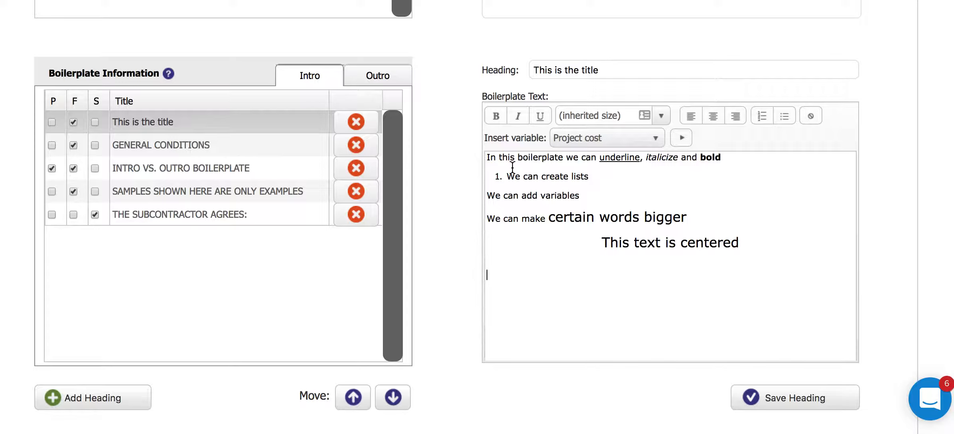
pyautogui.click(751, 397)
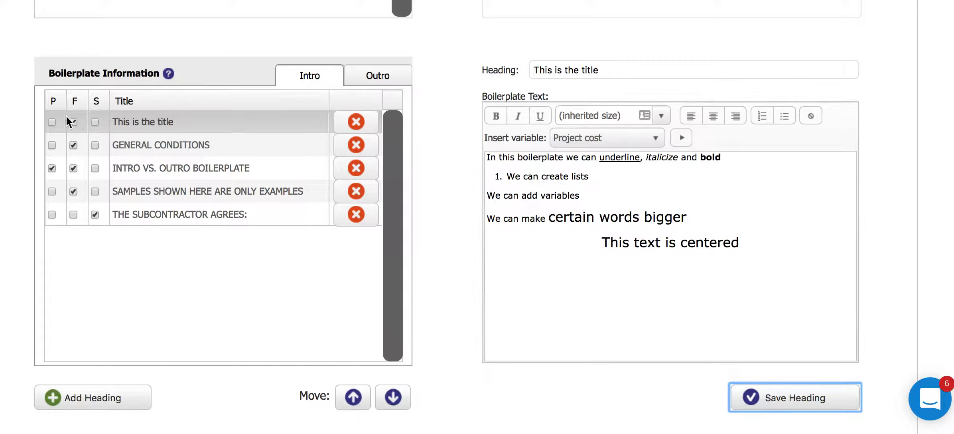
# Step: Include the heading "This is the title" in the preliminary report (P) and check the options for adding a heading
pyautogui.click(52, 122)
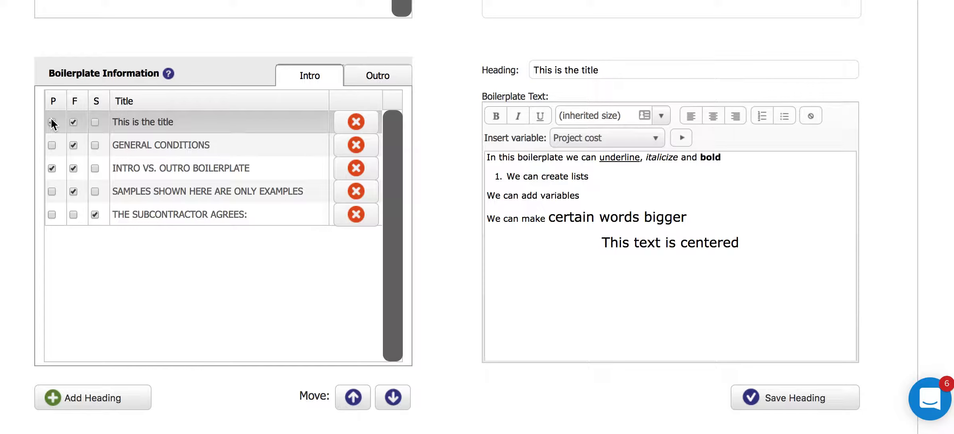
pyautogui.click(93, 398)
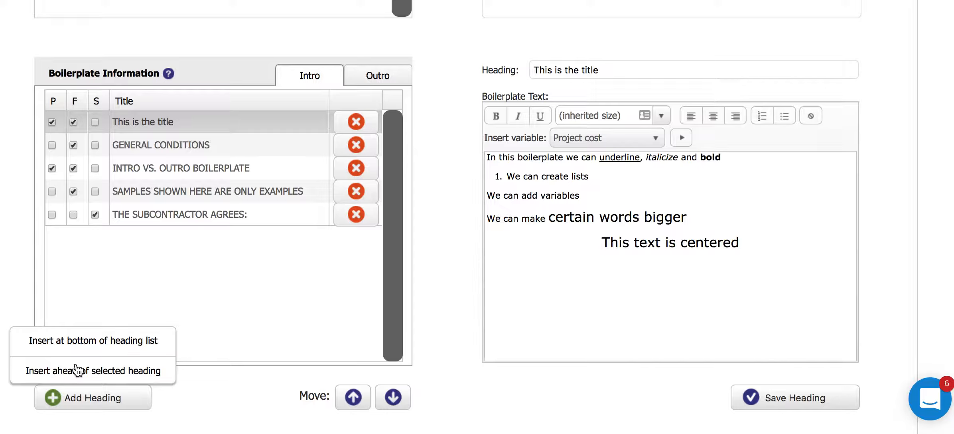
pyautogui.click(196, 284)
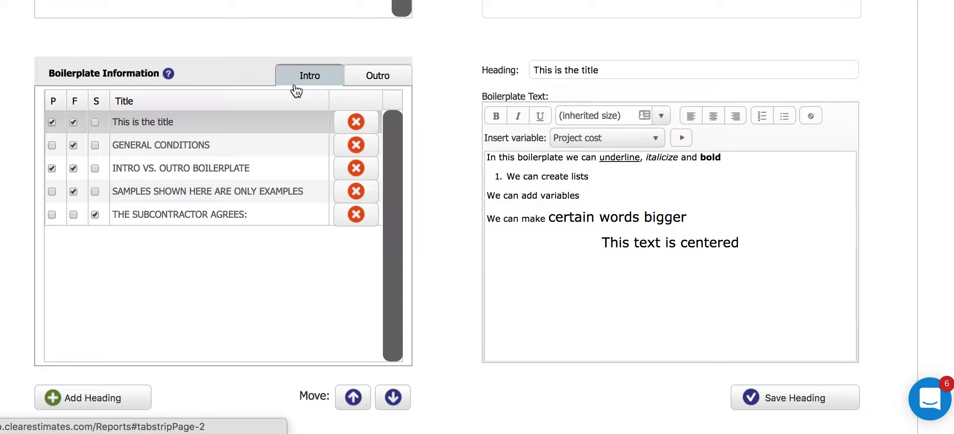
# Step: Review the text of the outro headings "THE FOLLOWING PROPOSAL IS SUBMITTED BY:" and "ACCEPTANCE OF PROPOSAL"
pyautogui.click(367, 77)
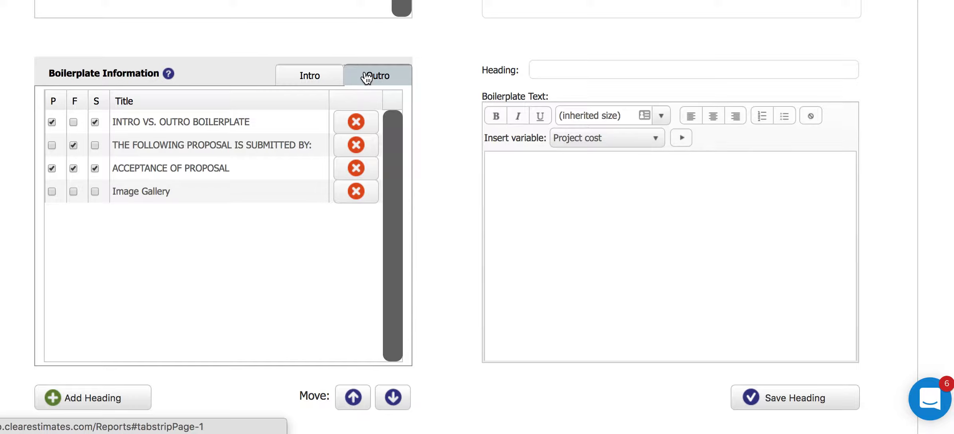
pyautogui.click(183, 141)
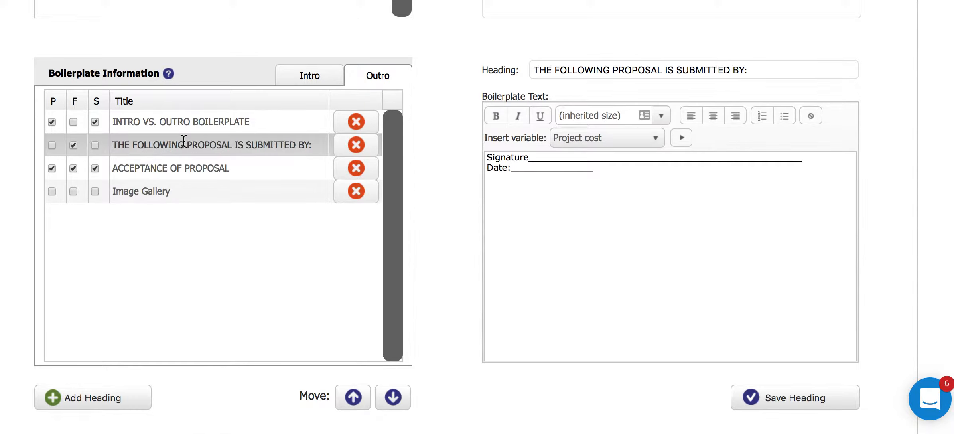
pyautogui.click(177, 164)
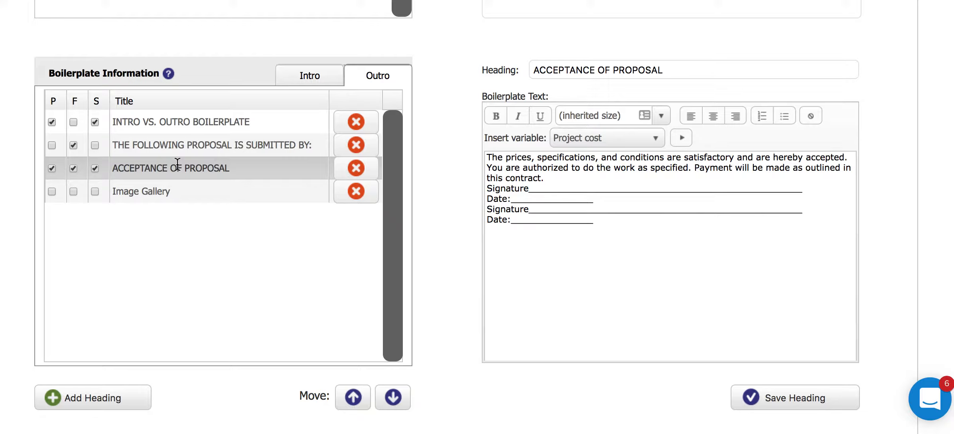
# Step: Compare the intro and outro heading lists and reopen the intro heading "This is the title"
pyautogui.click(314, 81)
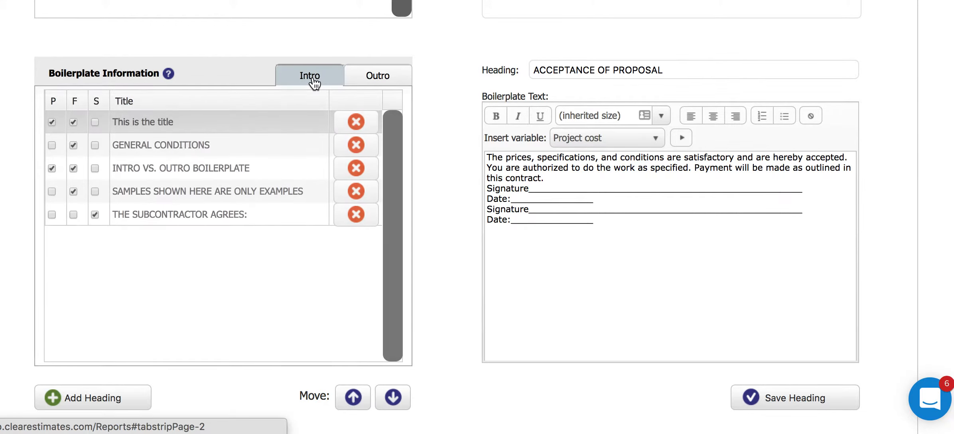
pyautogui.click(383, 79)
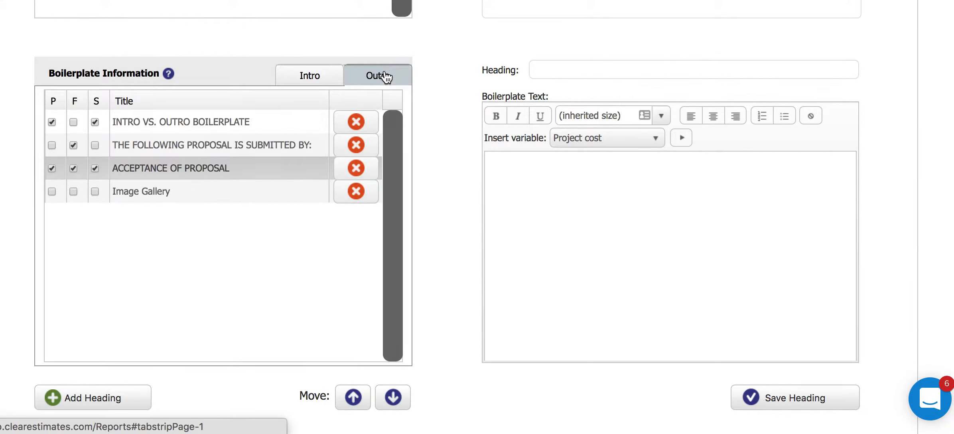
pyautogui.click(314, 79)
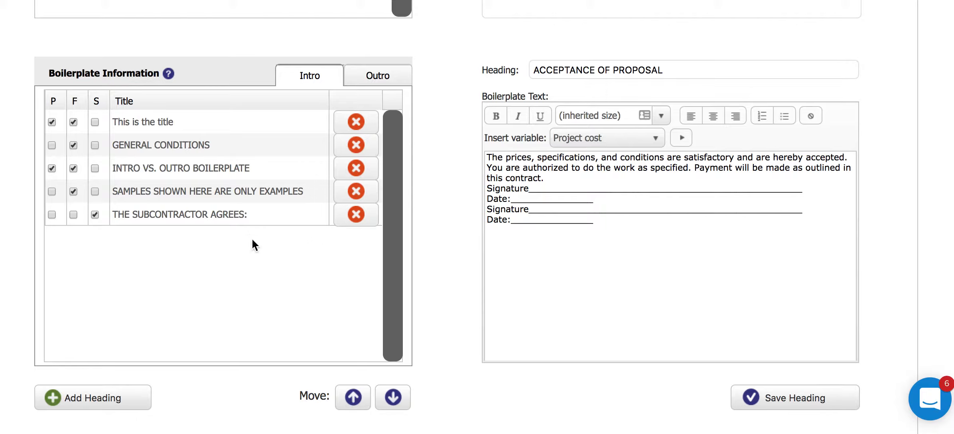
pyautogui.click(136, 123)
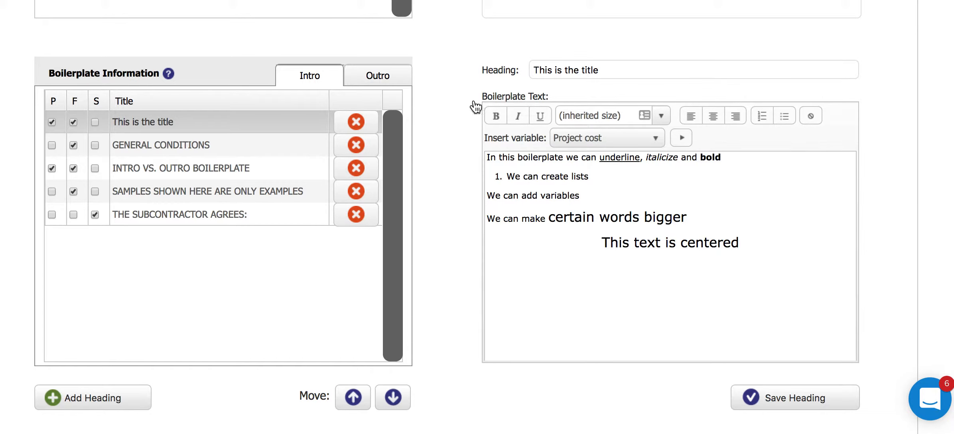
# Step: Switch to the formal report for the Multiple Part Remodeling Project and open its print preview options
pyautogui.scroll(1, 431, 83)
pyautogui.scroll(10, 433, 87)
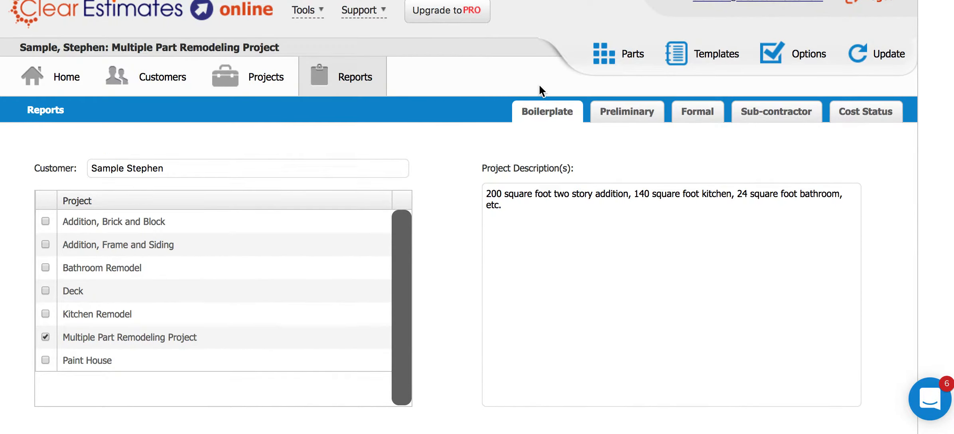
pyautogui.click(699, 116)
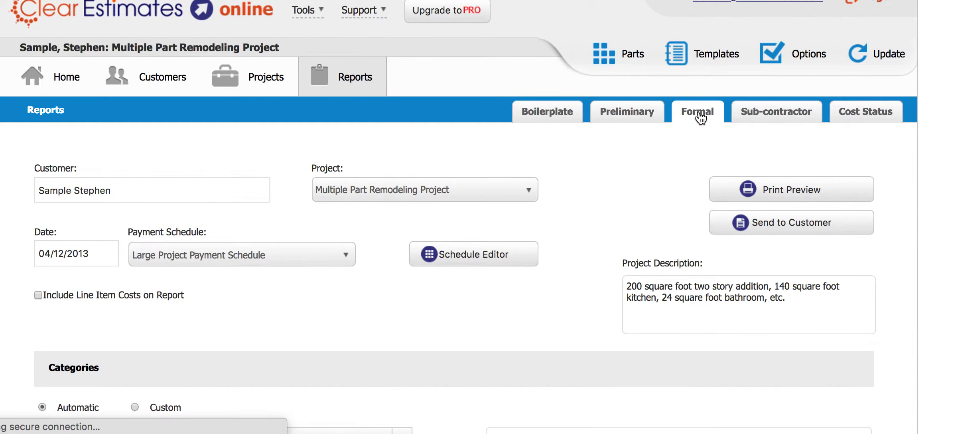
pyautogui.click(760, 194)
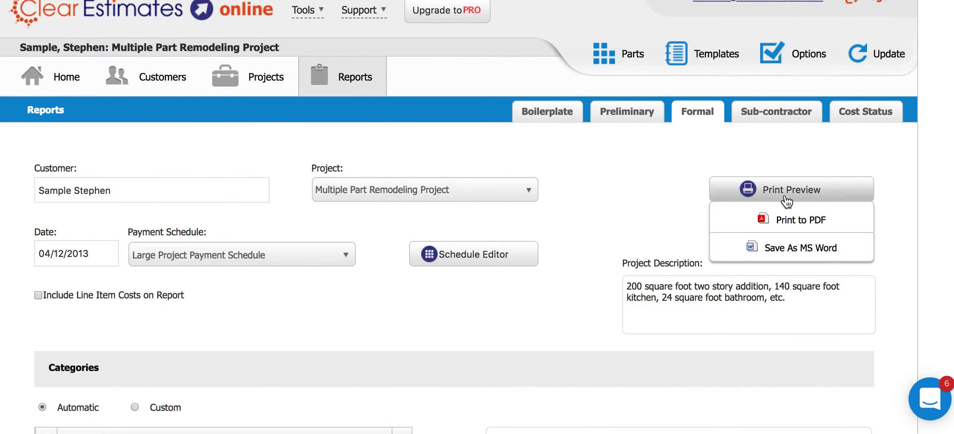